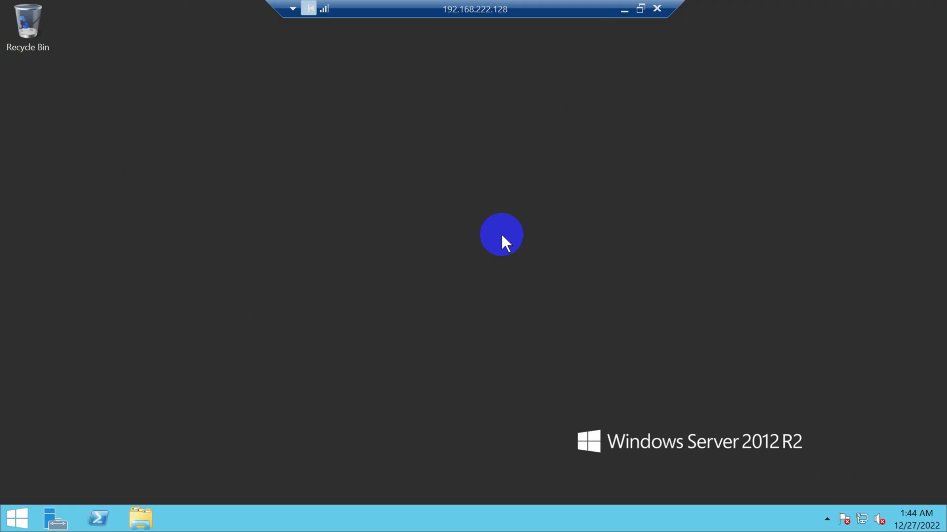
Refresh the desktop, then search Start for 'icons' to reach Desktop Icon Settings
right_click(457, 190)
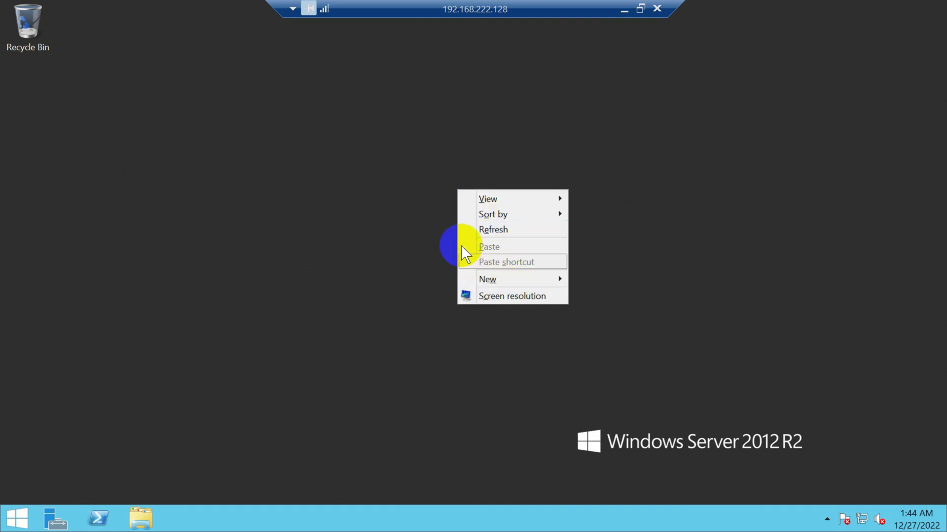
left_click(482, 224)
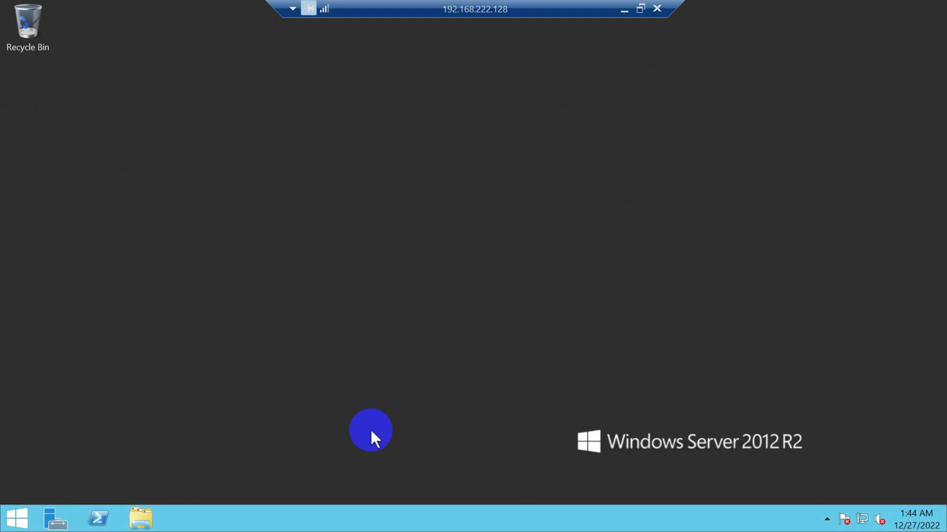
left_click(6, 517)
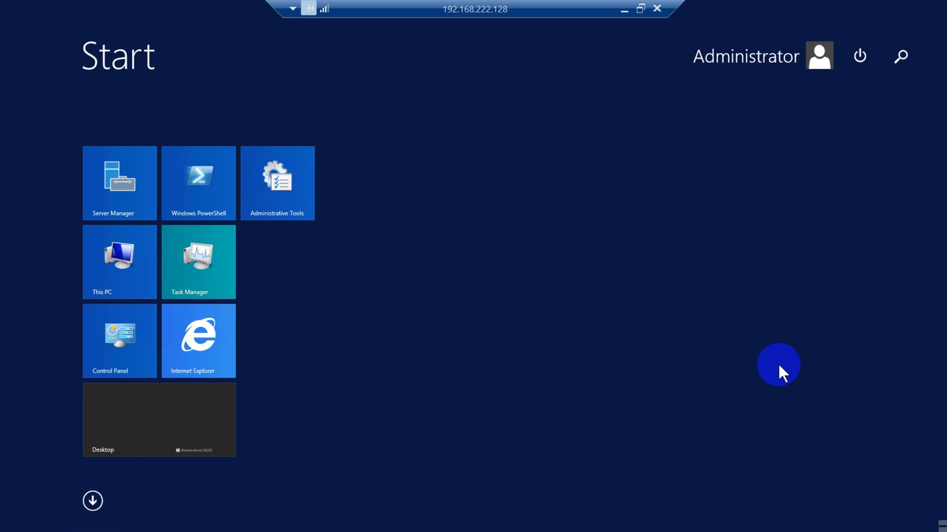
type("icons")
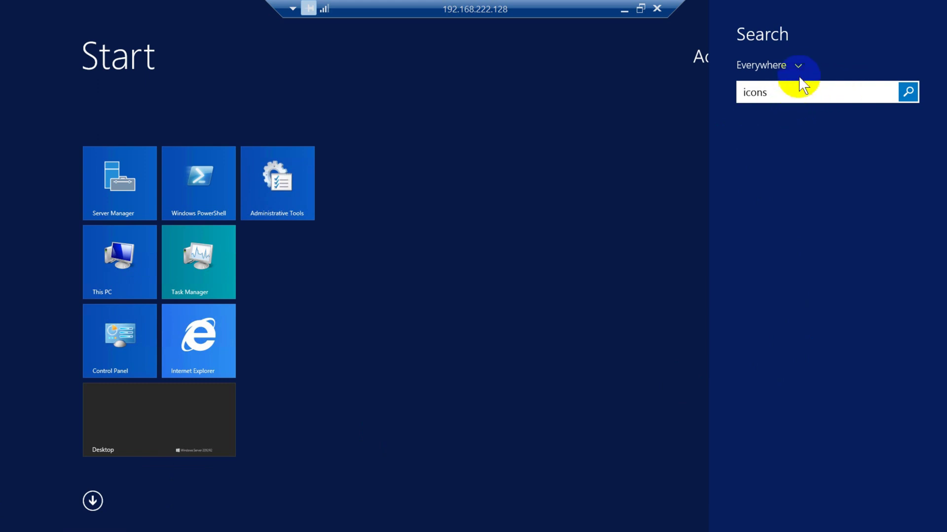
left_click(792, 64)
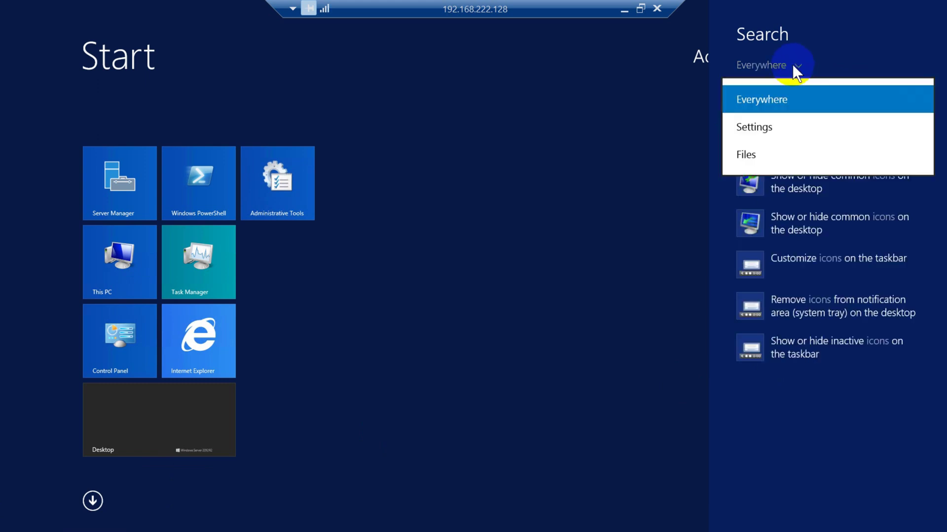
left_click(792, 63)
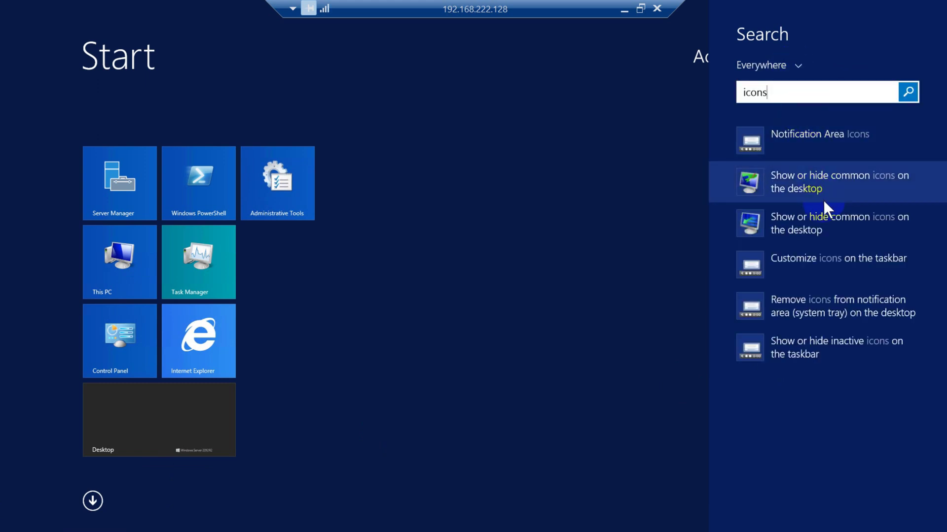
left_click(861, 181)
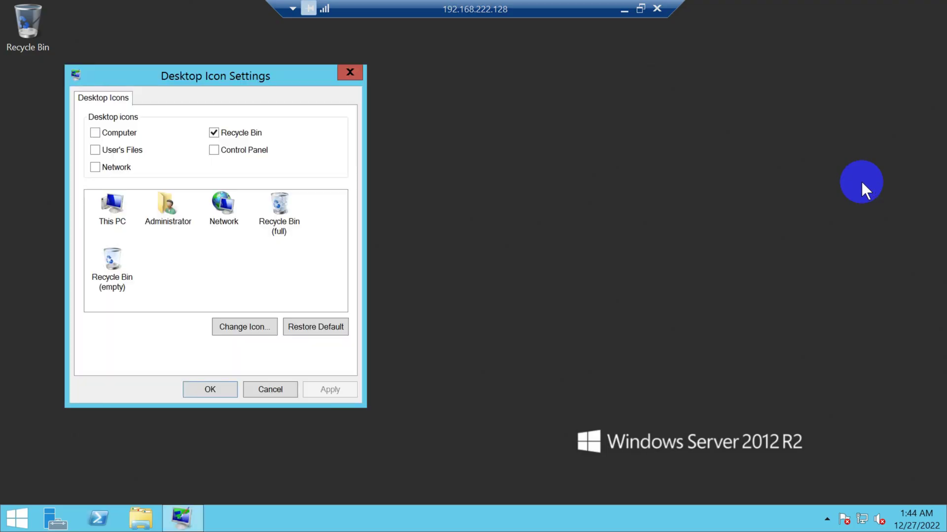
Enable the Computer, Network and Control Panel desktop icons and apply the settings
left_click(104, 136)
left_click(104, 168)
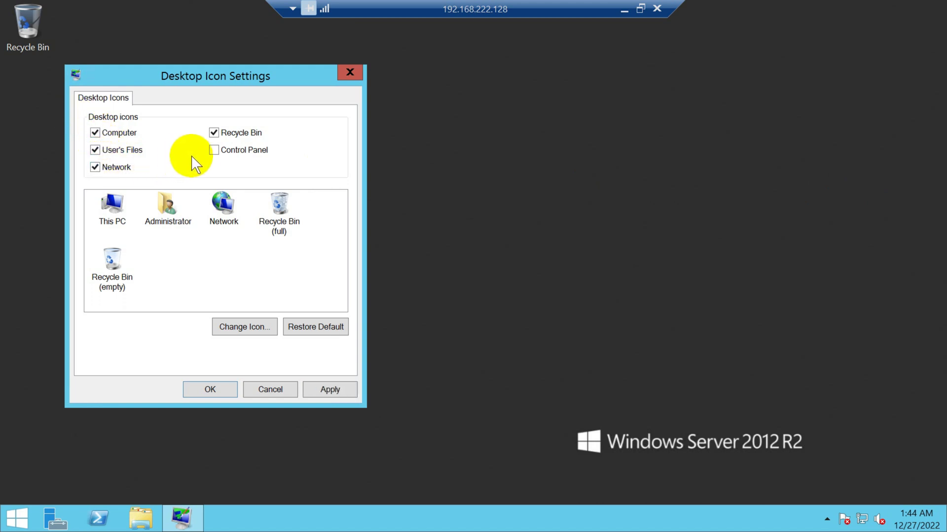
left_click(230, 147)
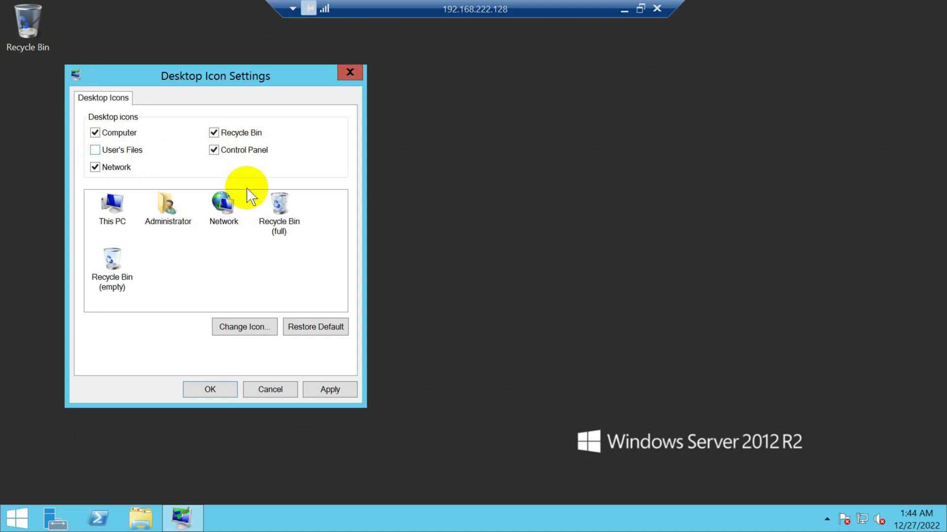
left_click(313, 390)
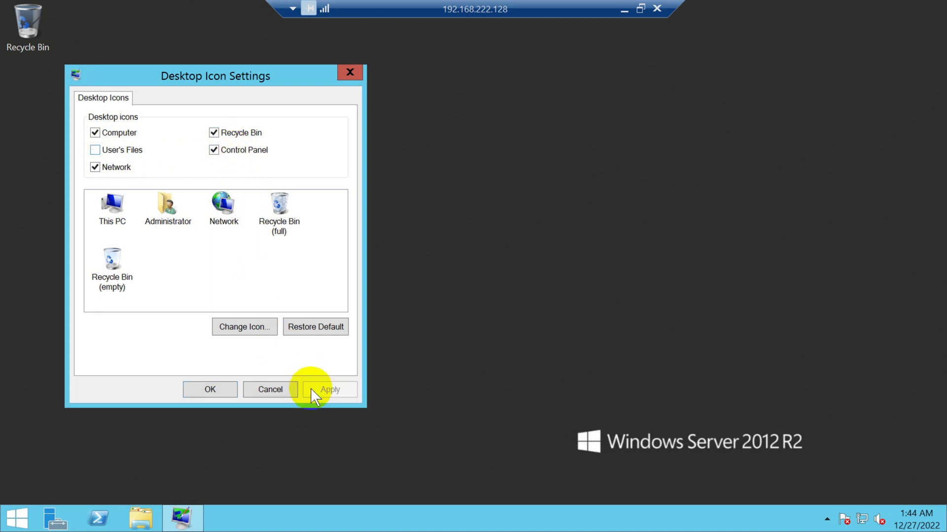
left_click(216, 388)
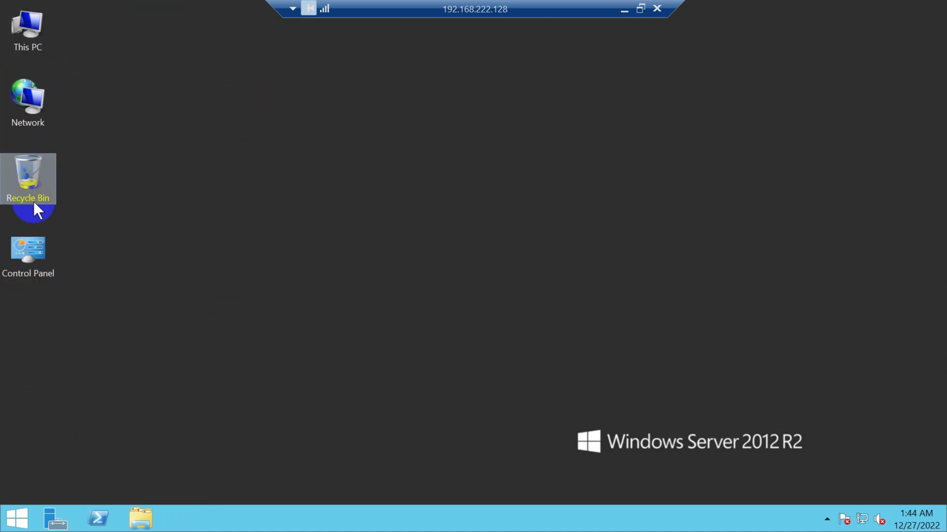
Refresh the desktop and start Internet Explorer from its Start screen tile
right_click(250, 219)
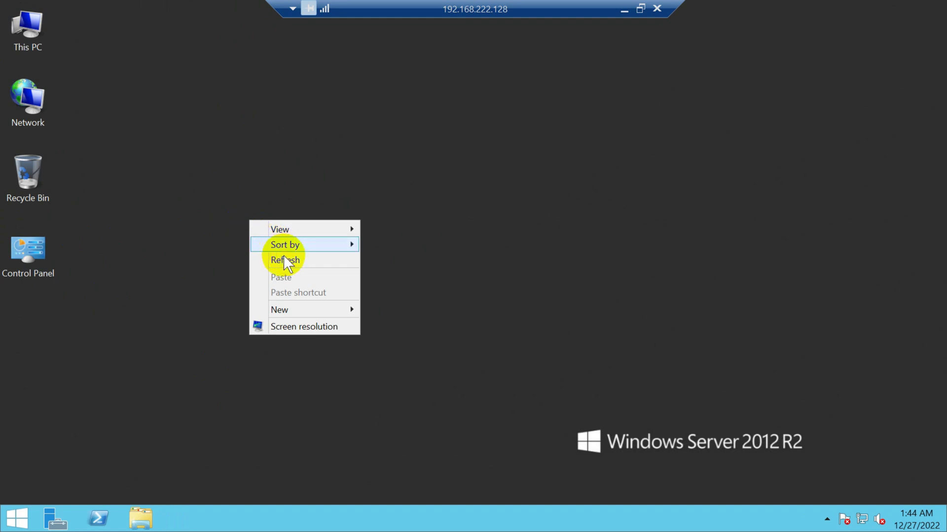
left_click(283, 257)
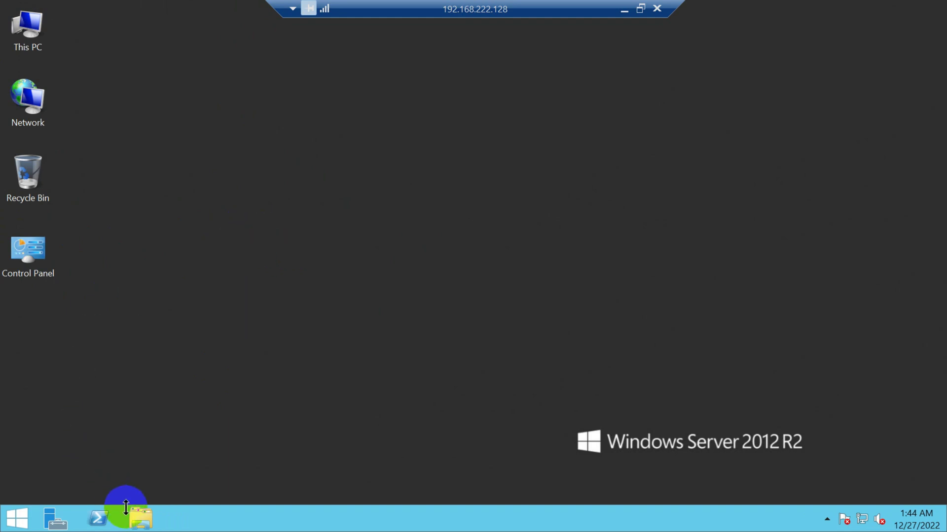
left_click(11, 518)
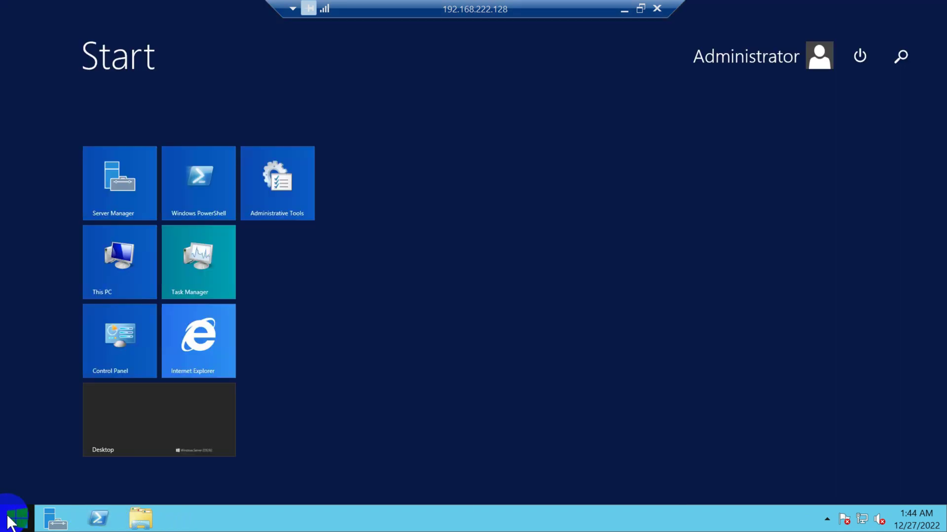
left_click(199, 355)
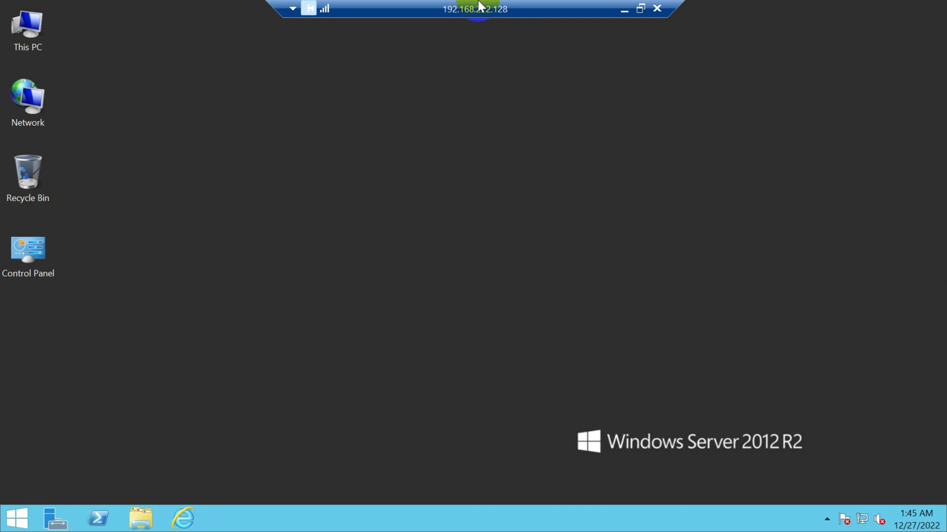